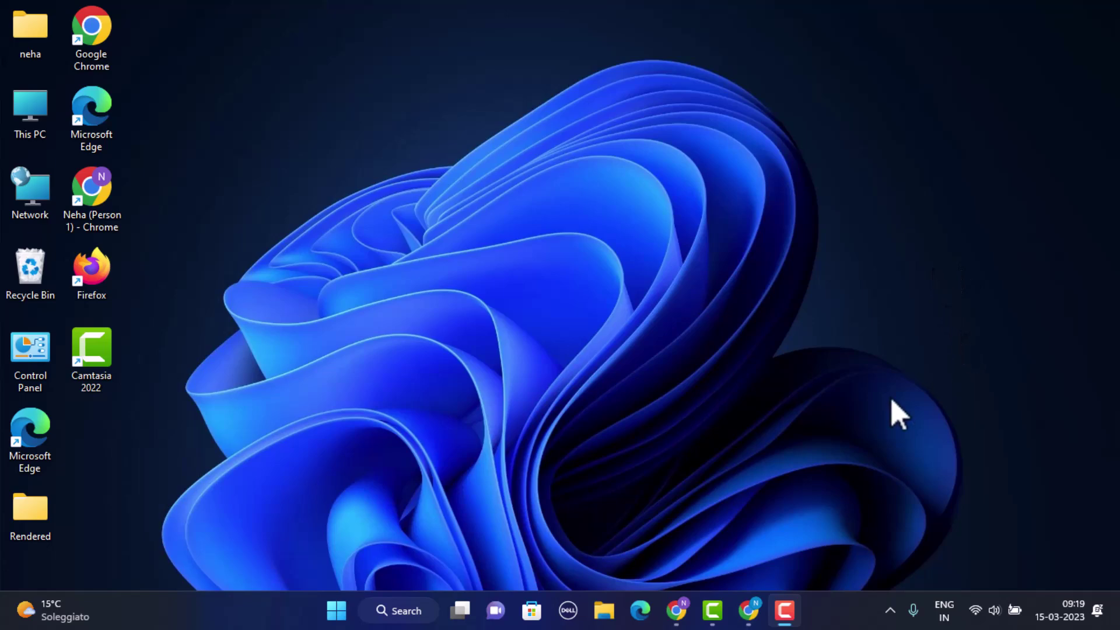
pyautogui.click(752, 612)
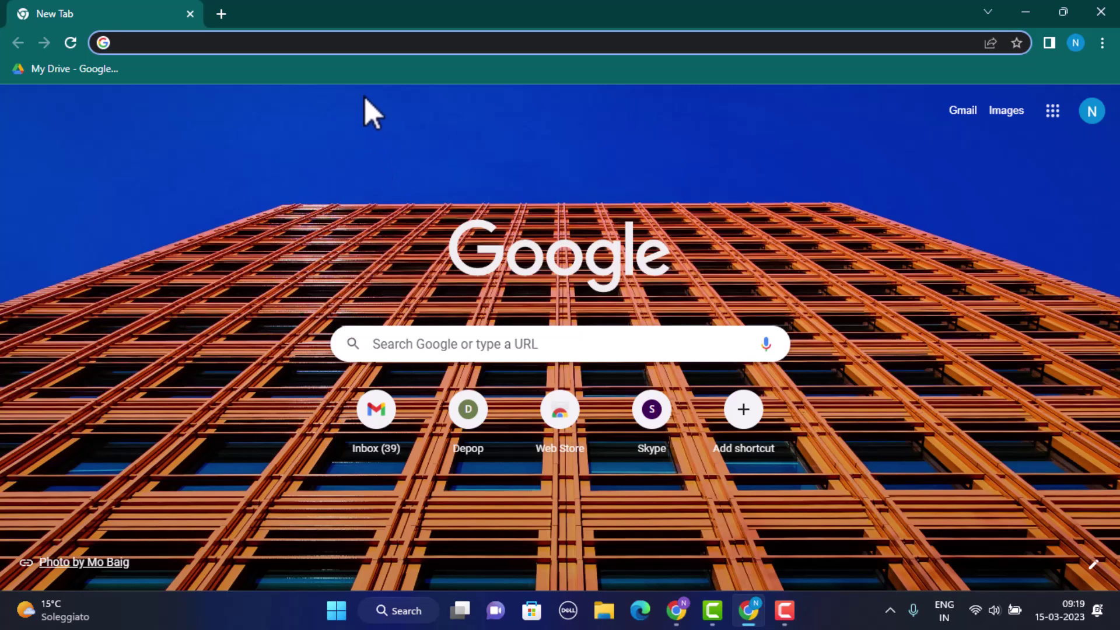
pyautogui.click(381, 39)
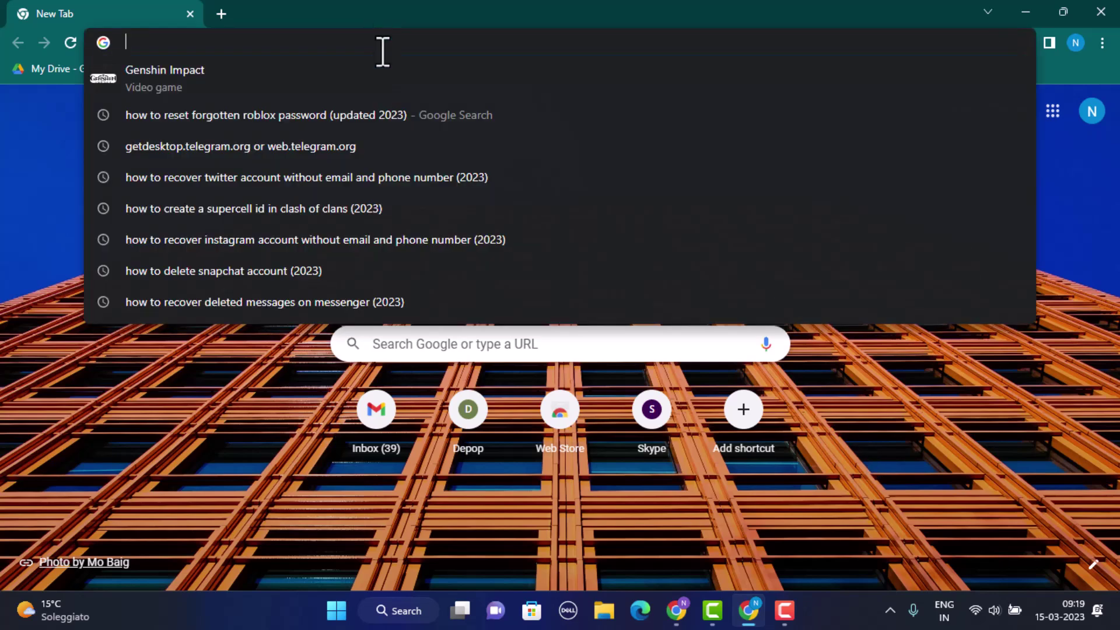
pyautogui.write('https://rumble.com/')
pyautogui.press('Return')
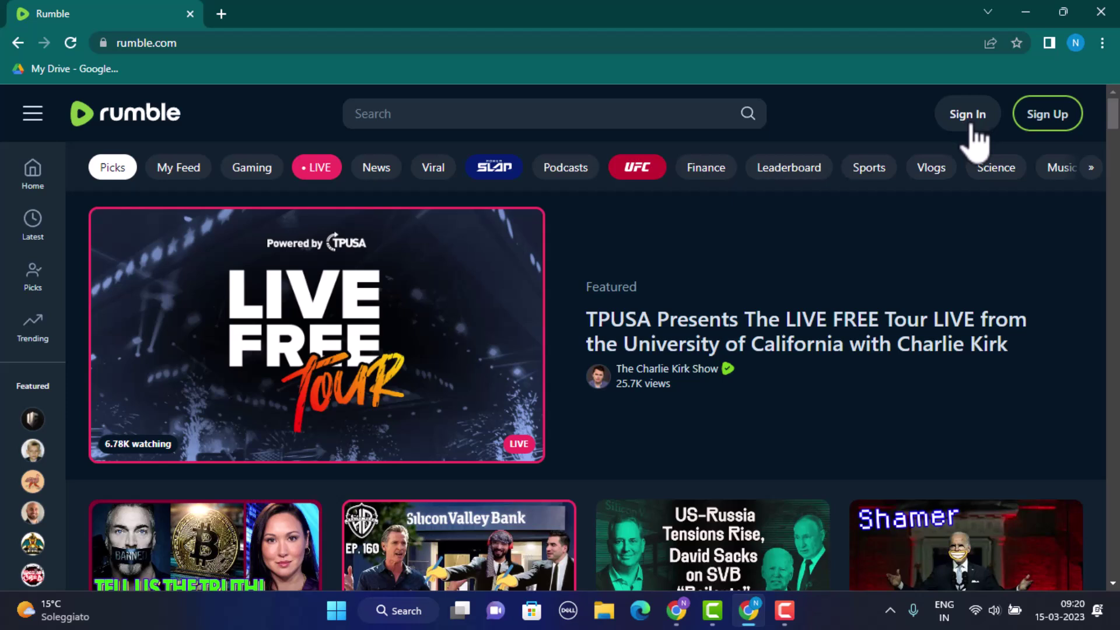
# Step: Begin Sign Up to register a new free Rumble account
pyautogui.click(1068, 129)
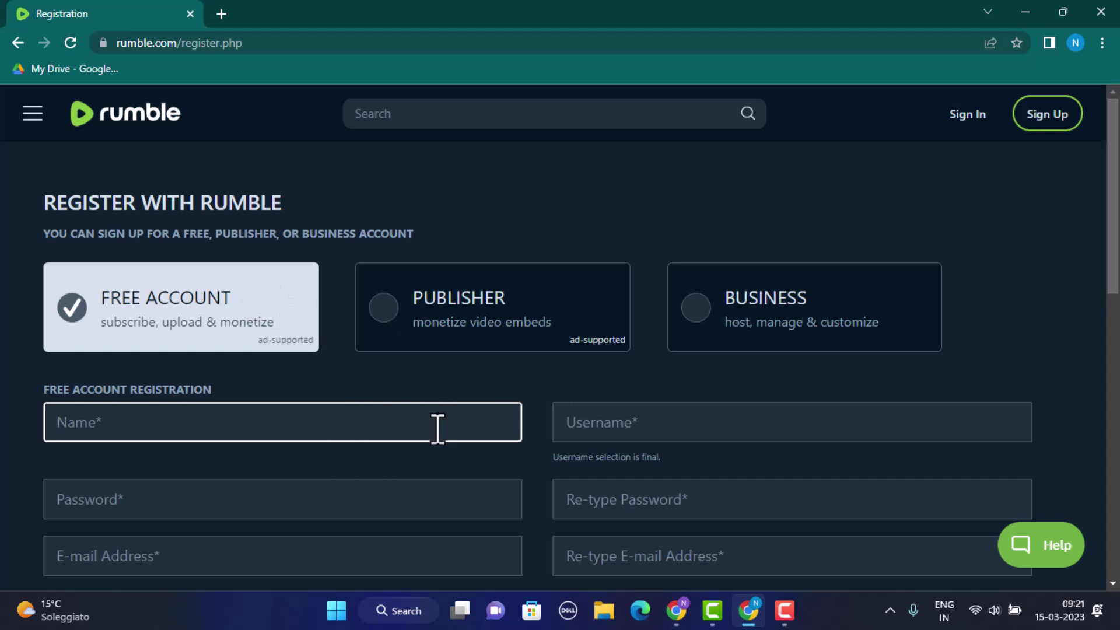
pyautogui.scroll(-1, 1114, 396)
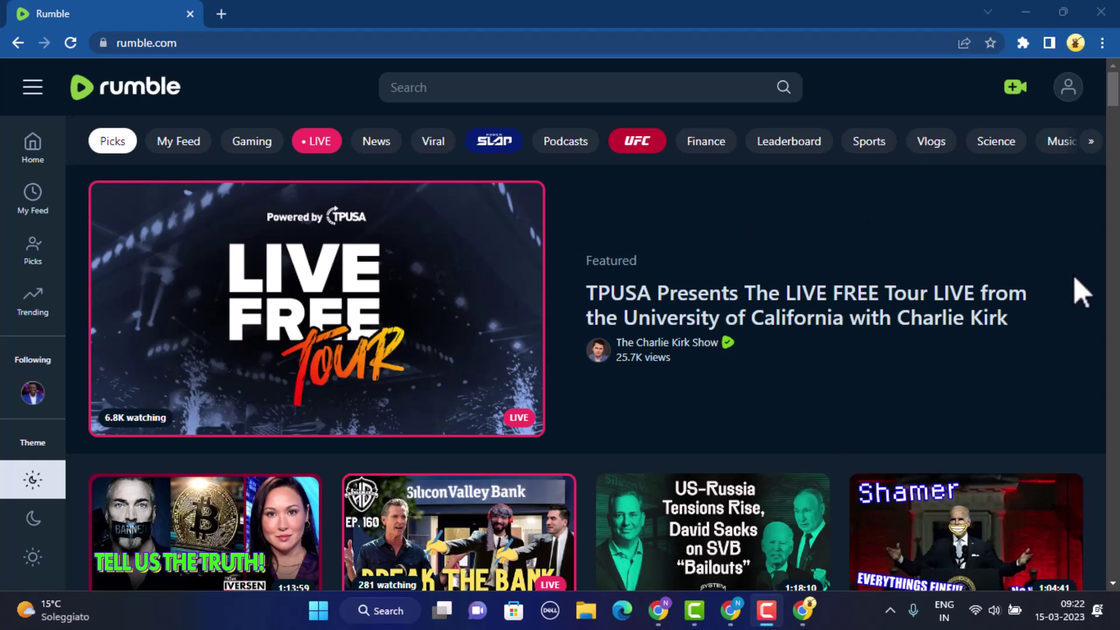
pyautogui.click(1069, 85)
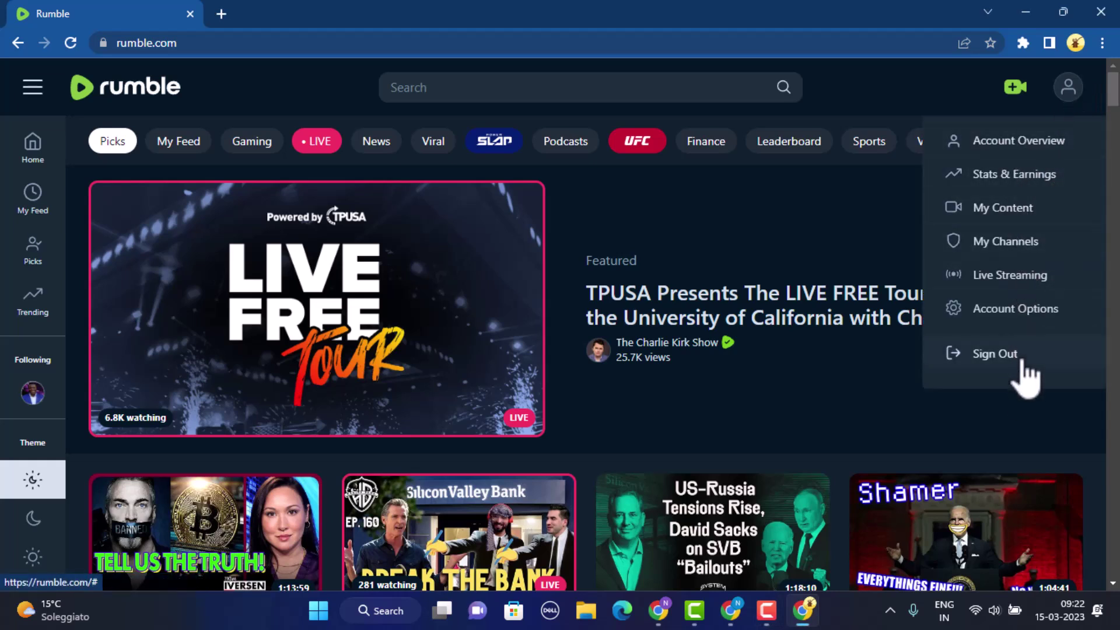
pyautogui.click(741, 244)
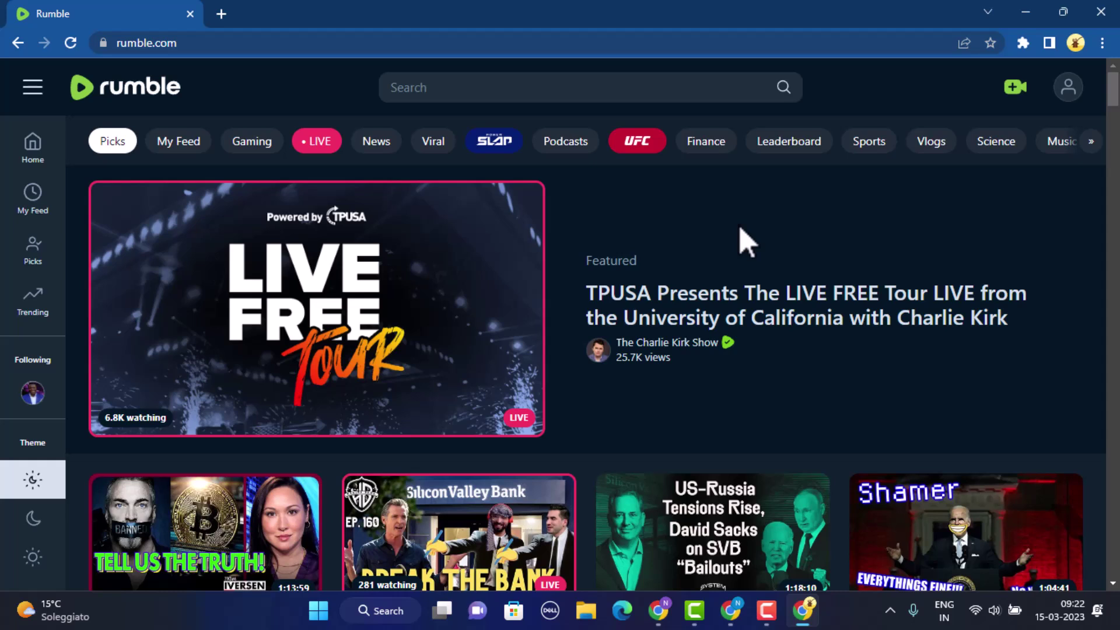
# Step: Go to the Upload Video page from the publishing menu
pyautogui.click(1014, 94)
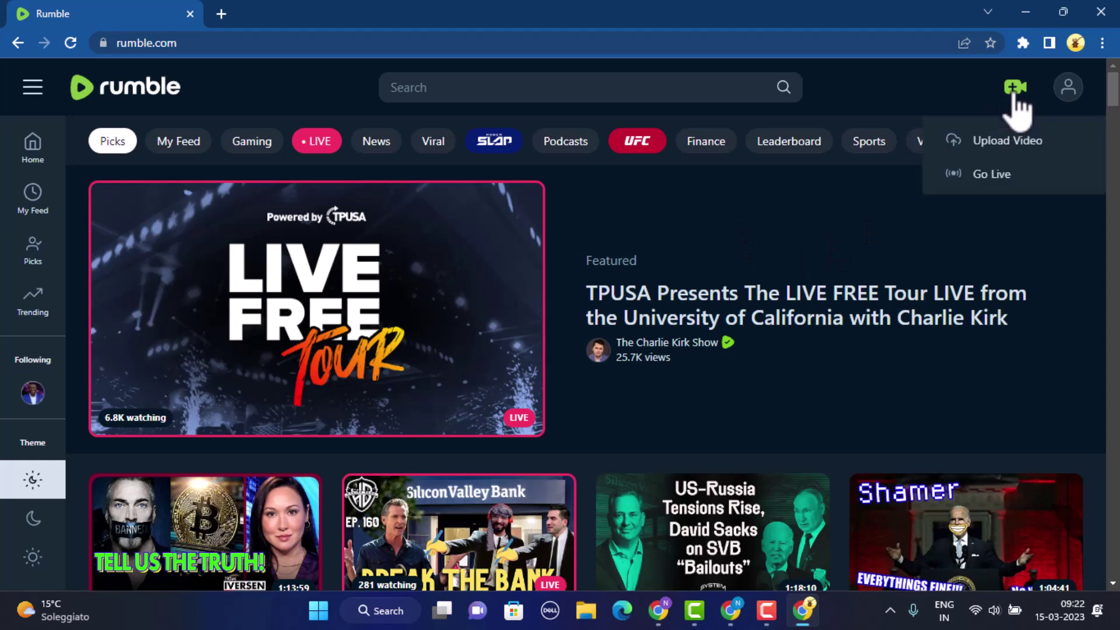
pyautogui.click(1007, 160)
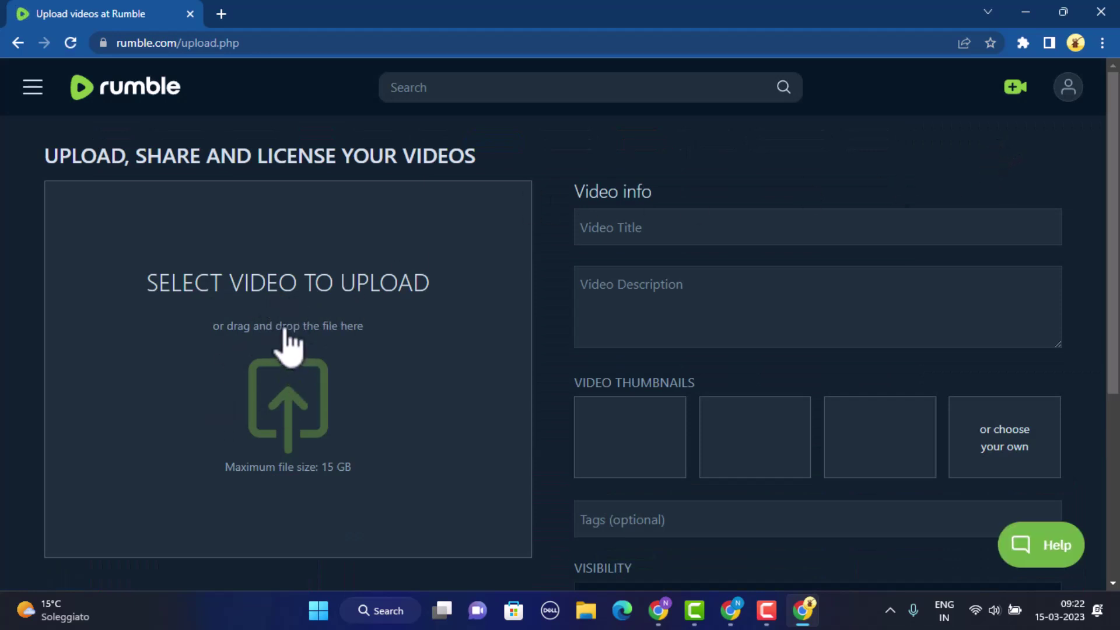
# Step: Select video file 04 and upload it to 100% with thumbnails generated
pyautogui.click(324, 388)
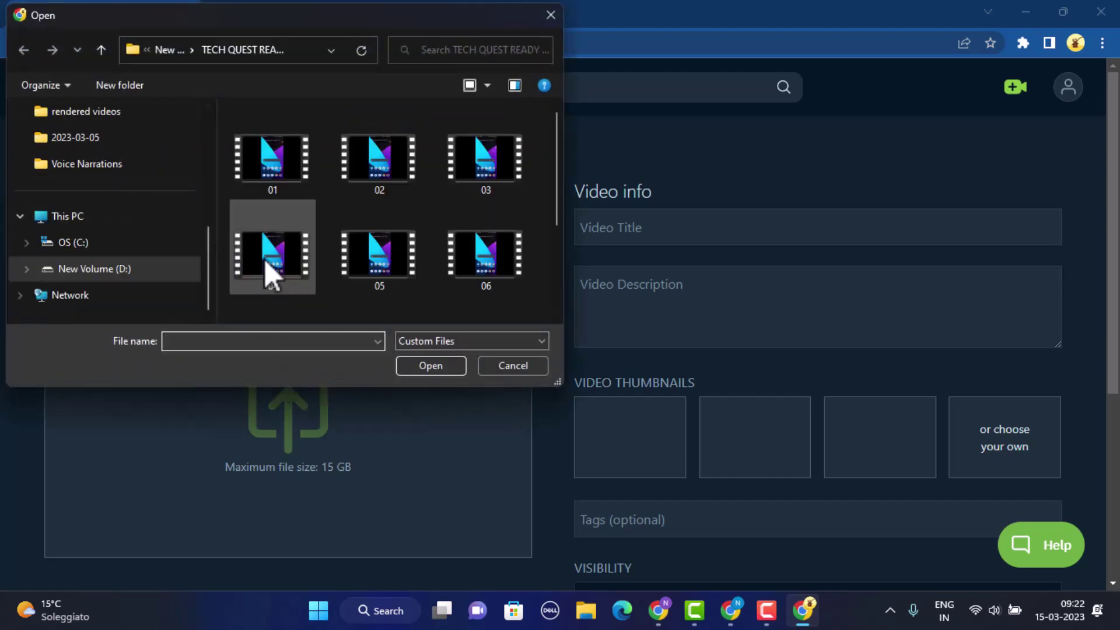
pyautogui.click(270, 259)
pyautogui.doubleClick(270, 257)
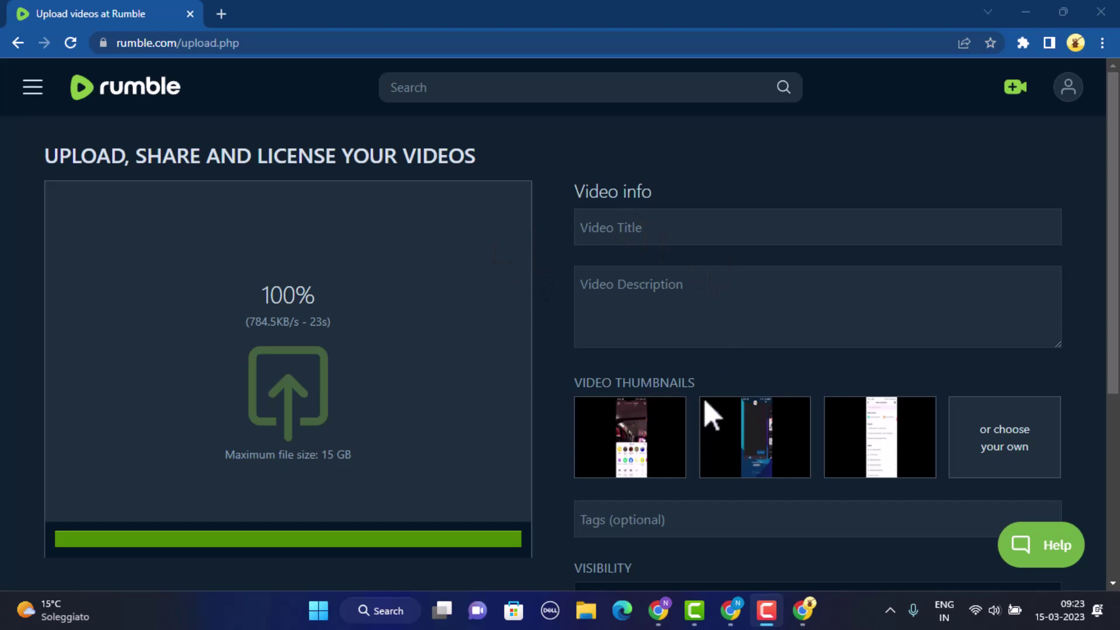
pyautogui.scroll(-3, 1009, 473)
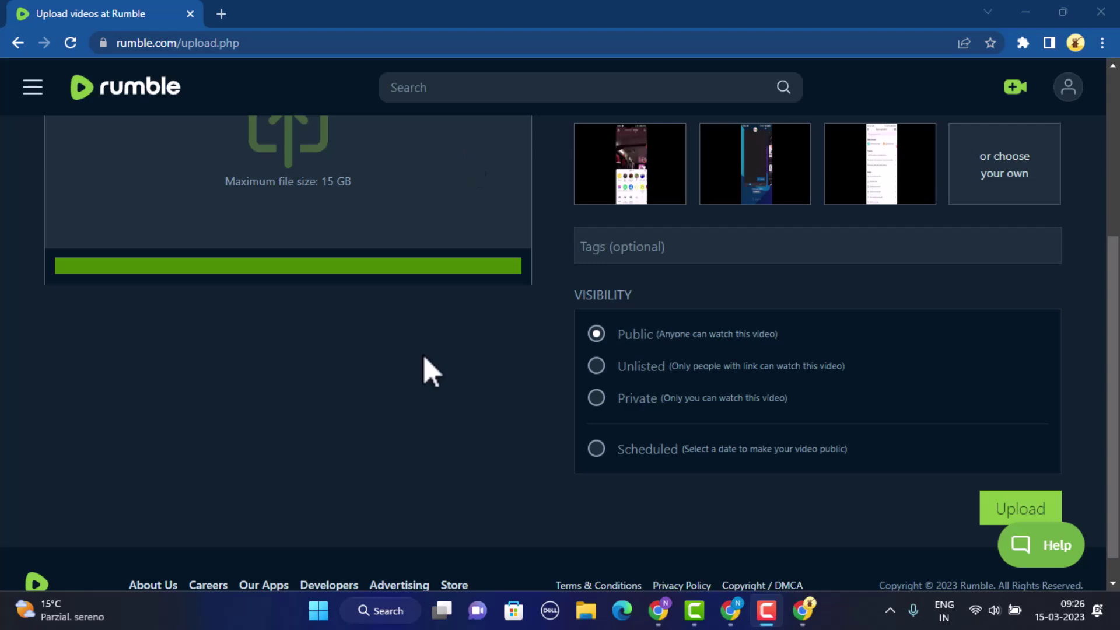
pyautogui.scroll(3, 446, 353)
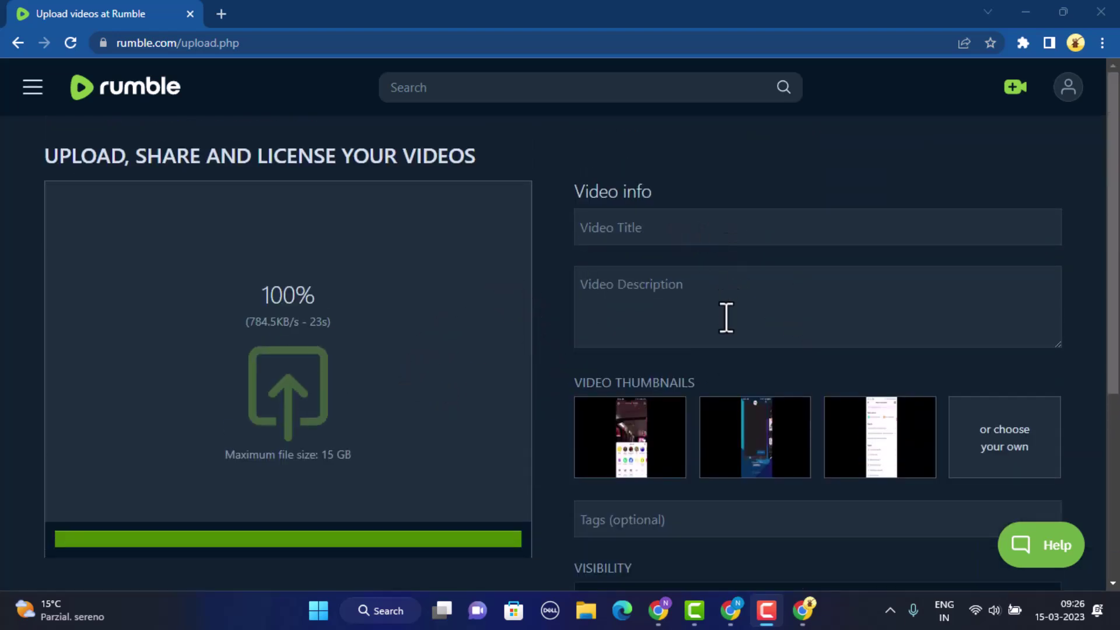
pyautogui.scroll(-3, 776, 329)
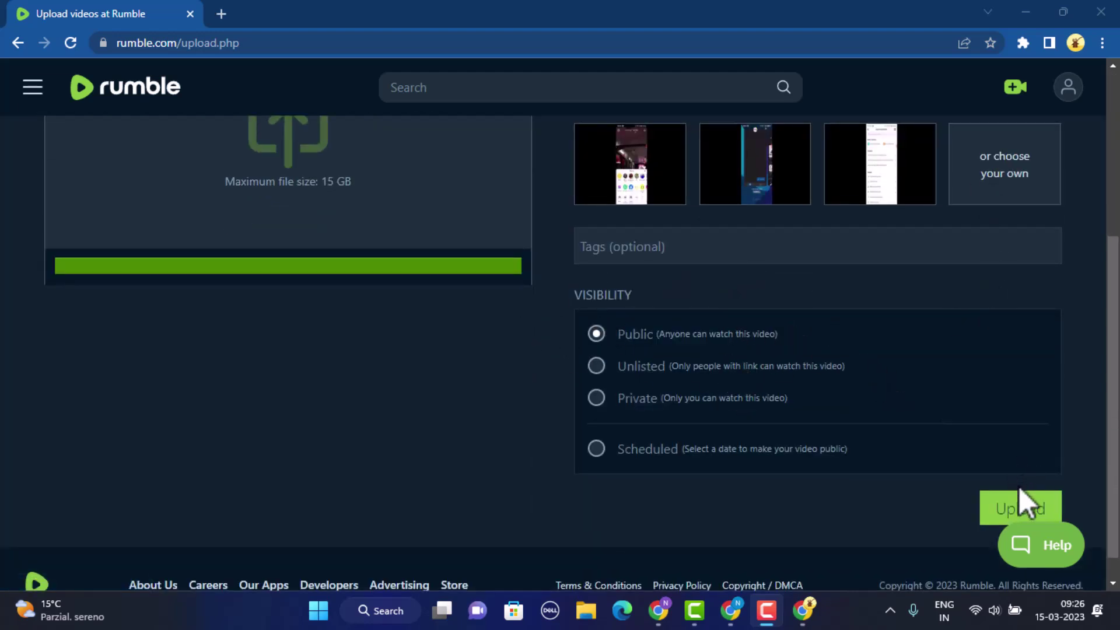
# Step: Submit the upload form to reach the licensing options page
pyautogui.click(1017, 515)
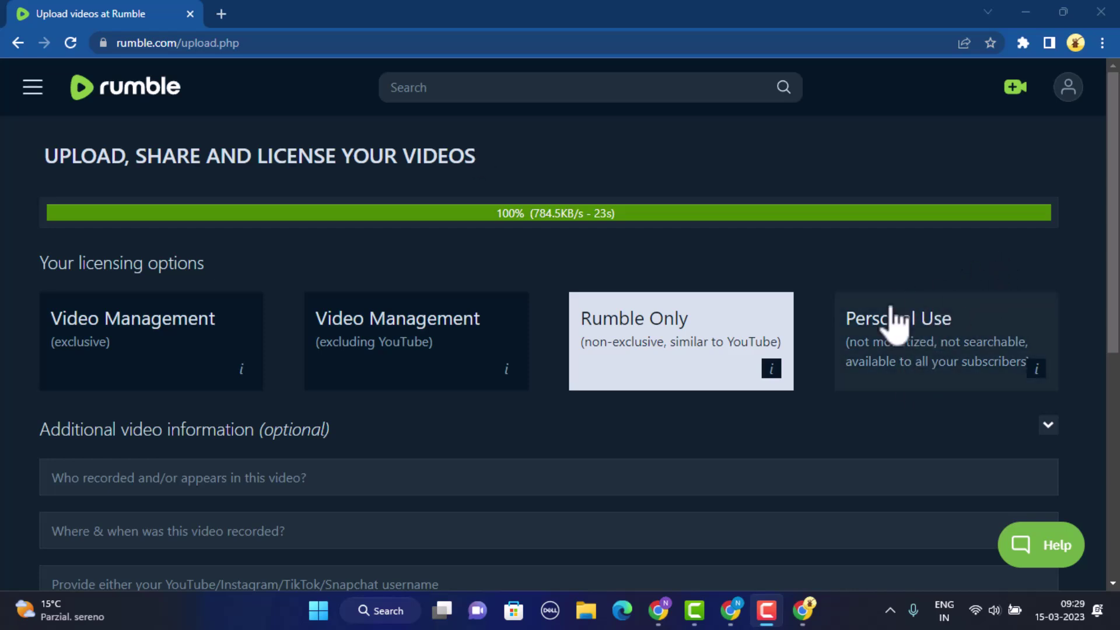
# Step: Choose Video Management (exclusive) licensing for the uploaded video
pyautogui.click(137, 341)
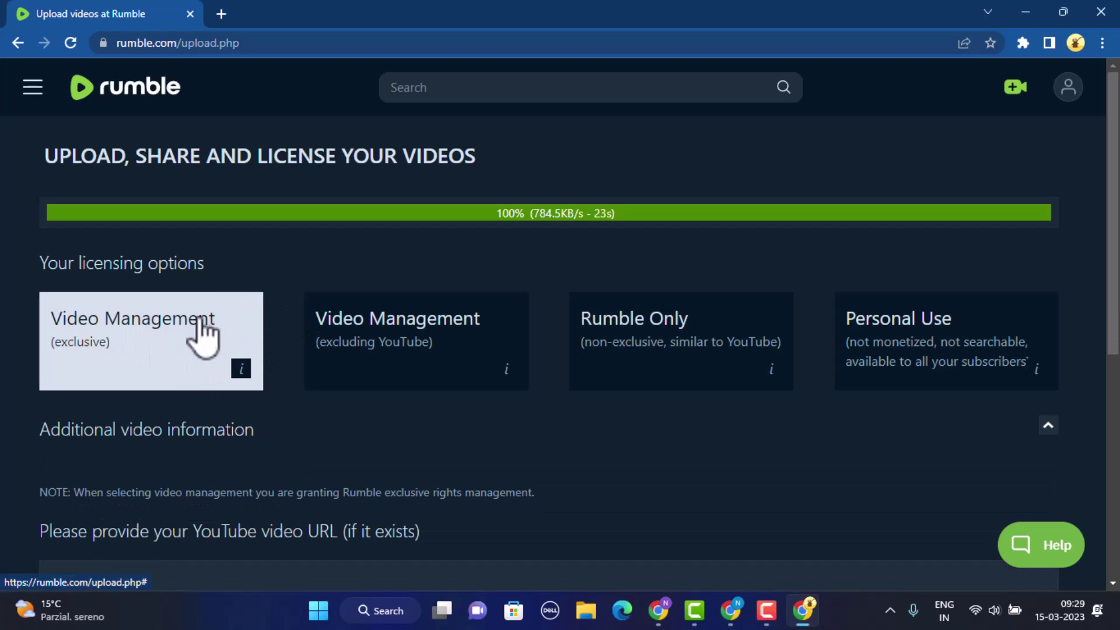
pyautogui.scroll(-3, 199, 342)
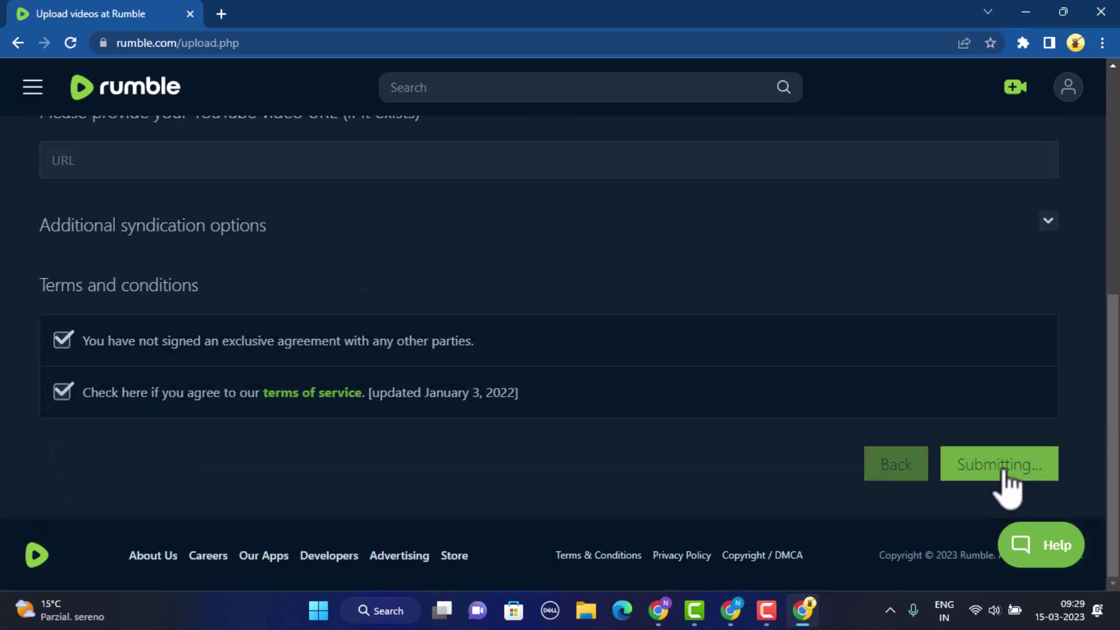
pyautogui.scroll(-3, 392, 378)
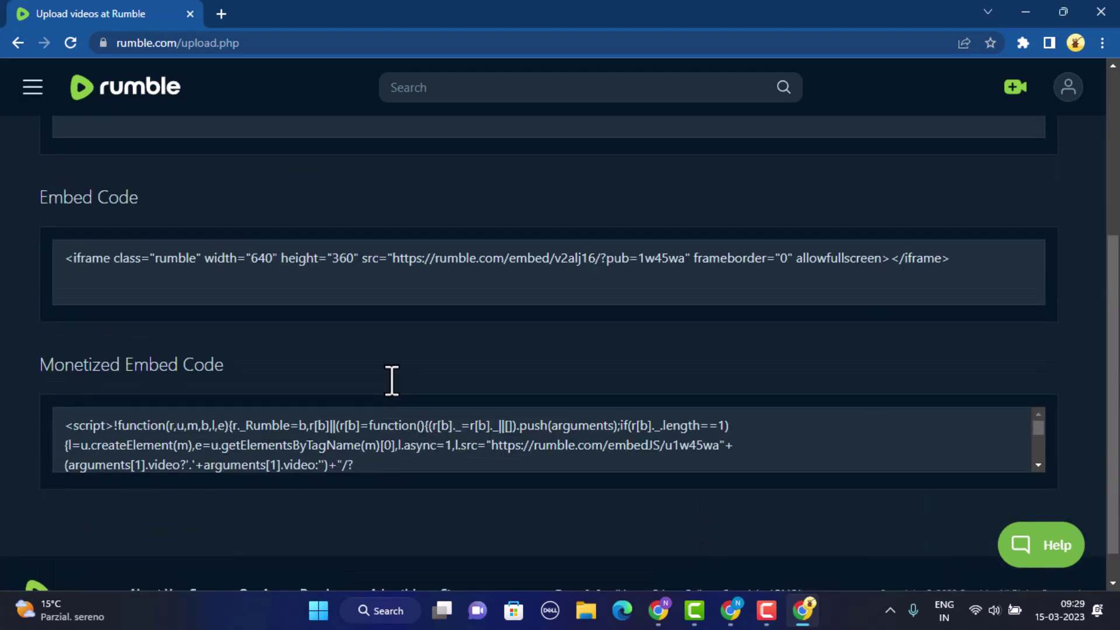